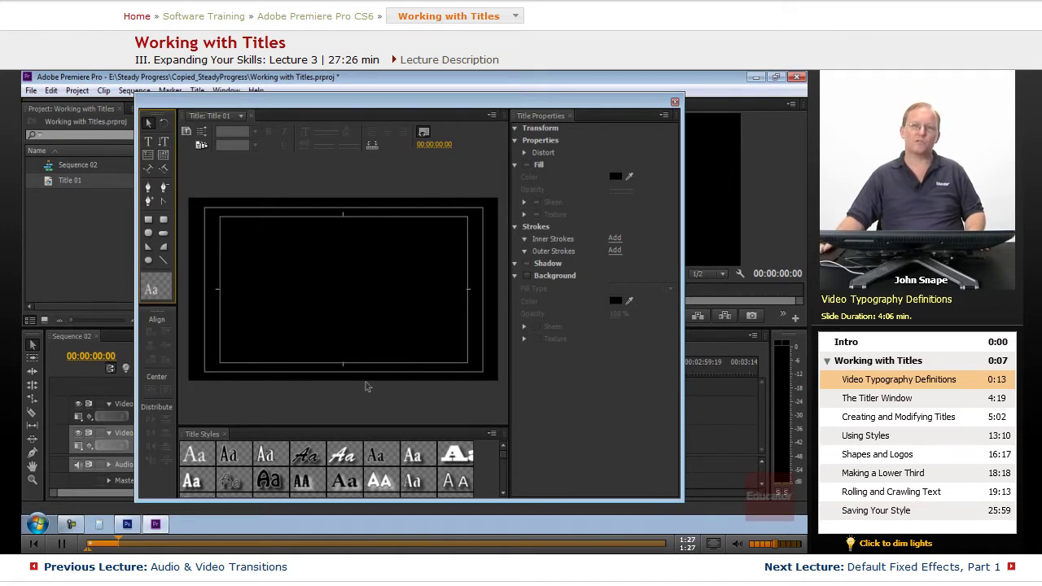
Draw a white rectangle bar across the lower third of Title 01 with the Rectangle tool
click(149, 221)
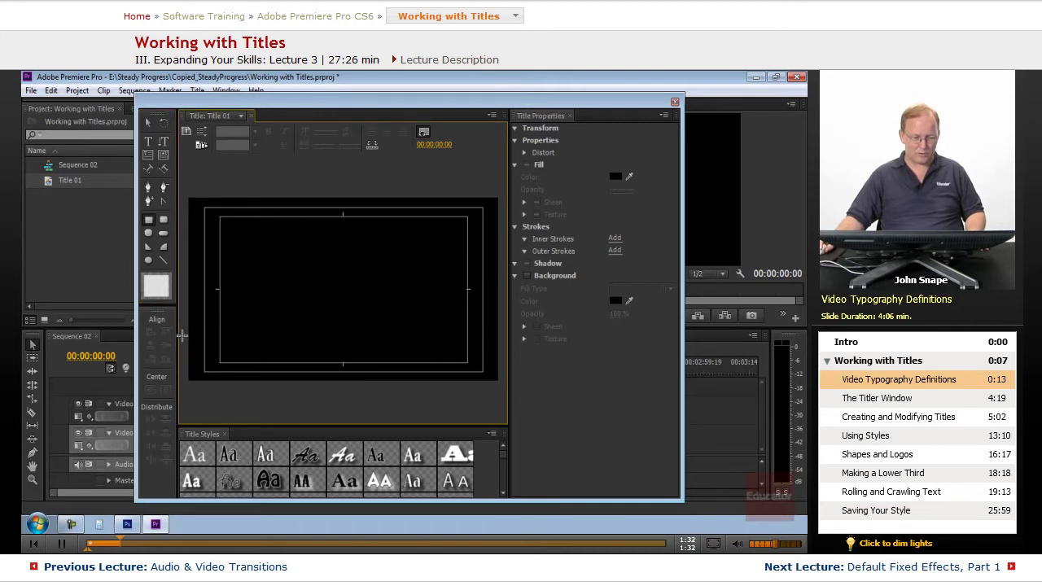
drag(183, 334, 483, 375)
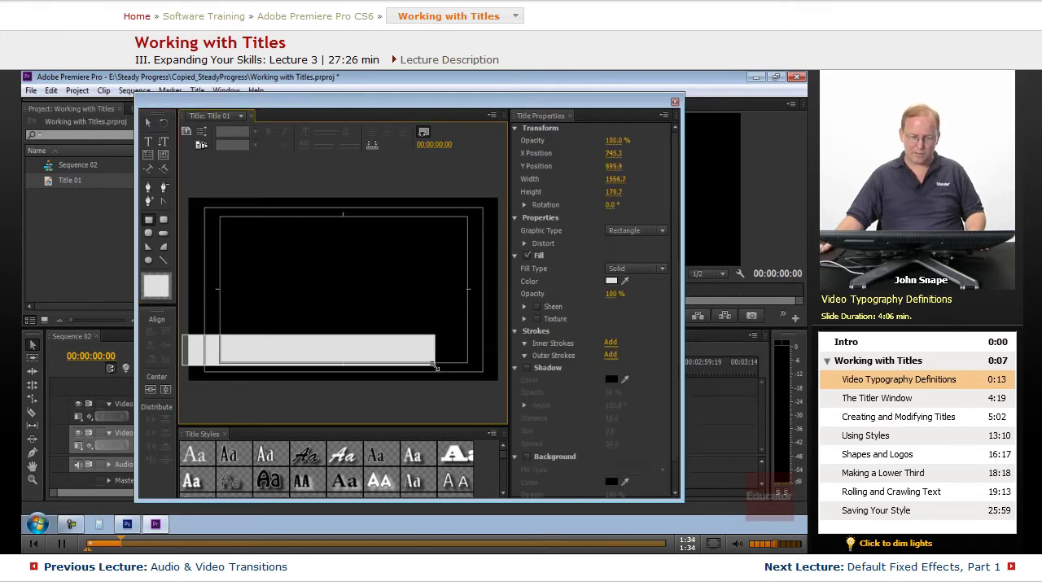